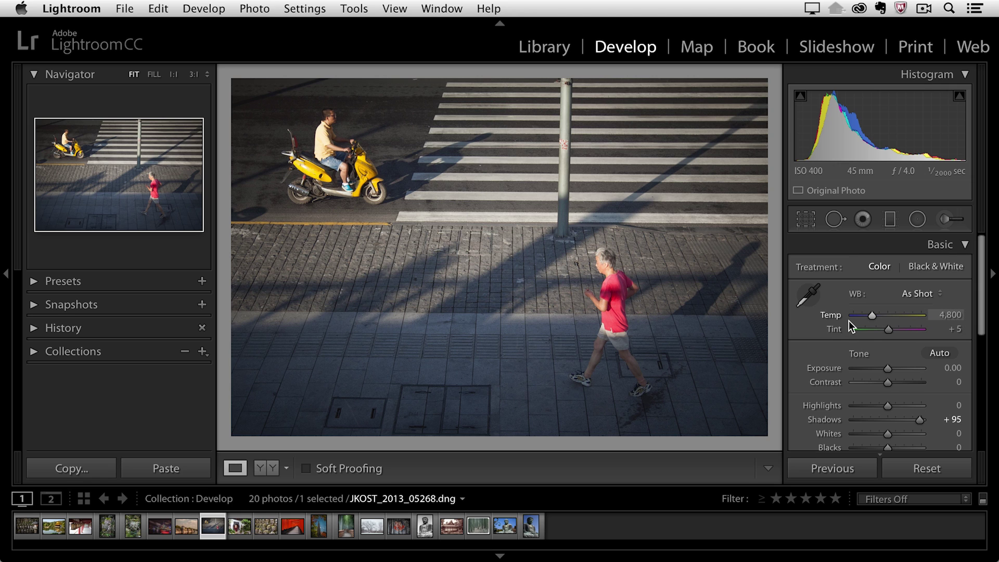
Step: Turn on Solo Mode for the Develop panels from the Basic panel header's menu
scroll(848, 322, down, 5)
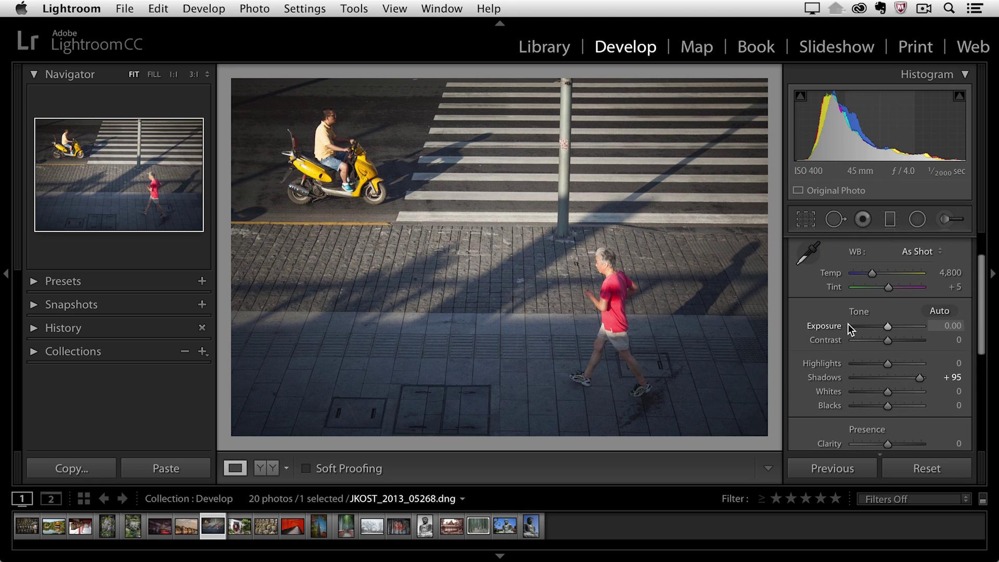
scroll(849, 353, down, 1)
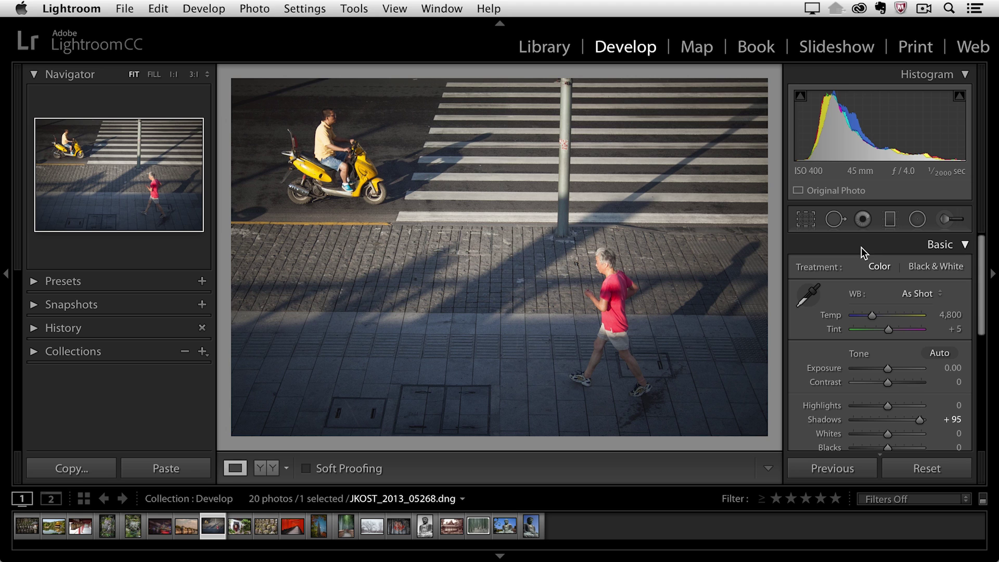
right_click(847, 244)
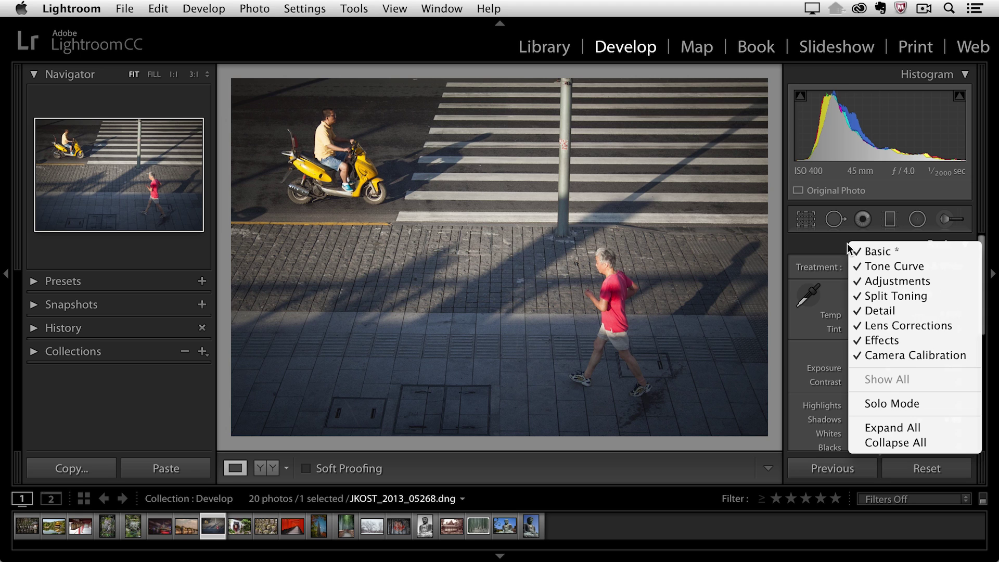
click(925, 404)
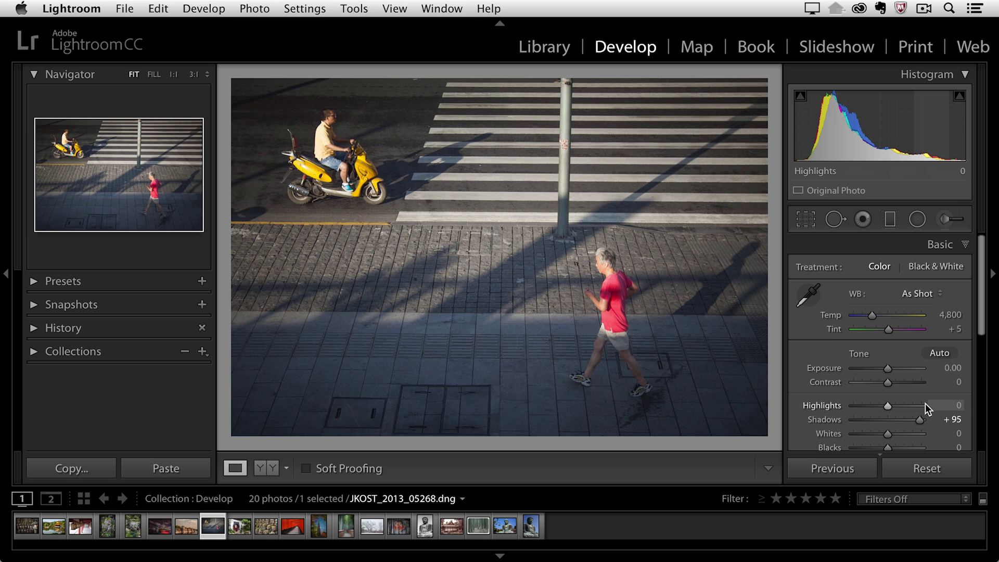
scroll(895, 320, down, 3)
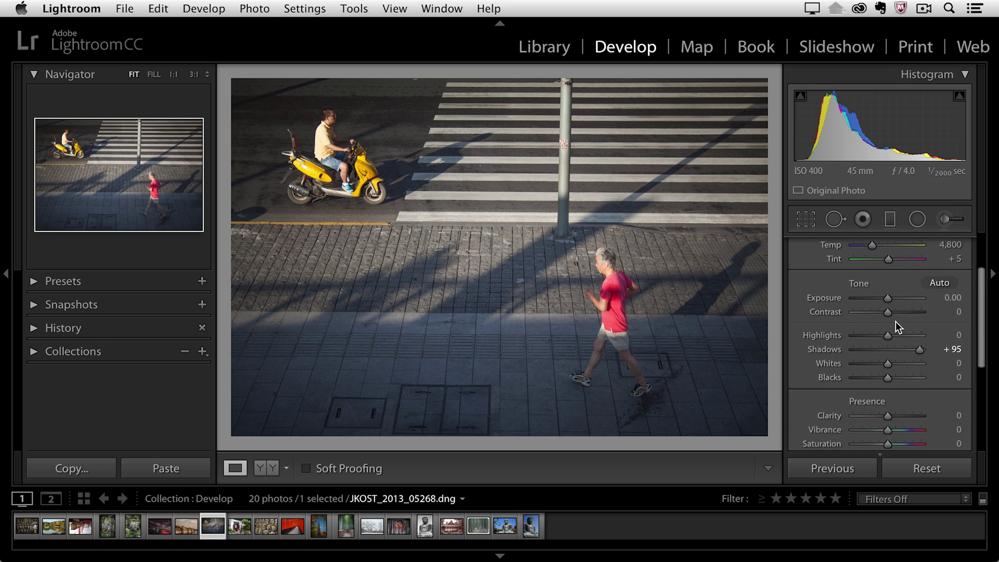
scroll(895, 321, down, 6)
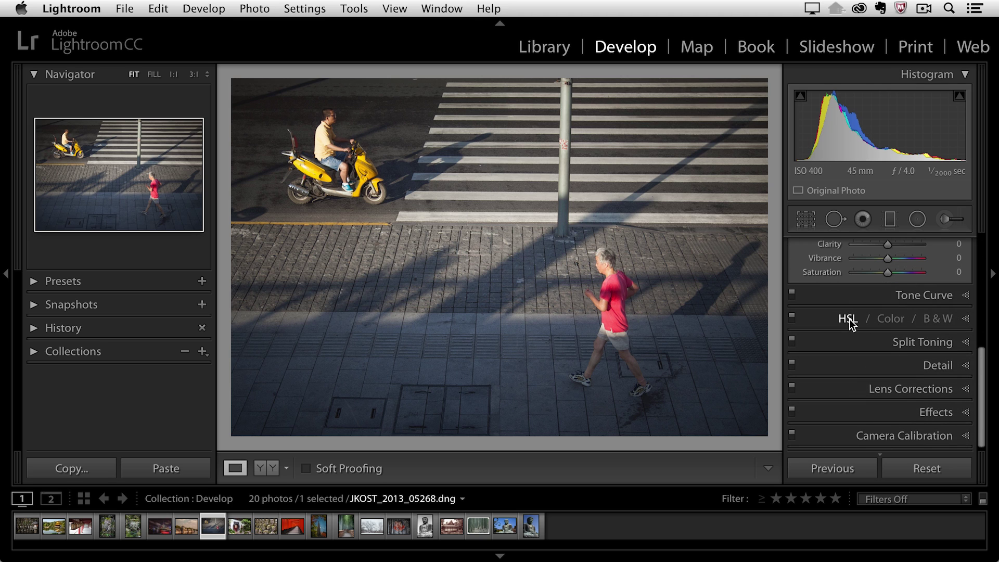
Step: Expand the HSL panel and cycle through Saturation and Luminance, ending on the Hue sliders
click(848, 318)
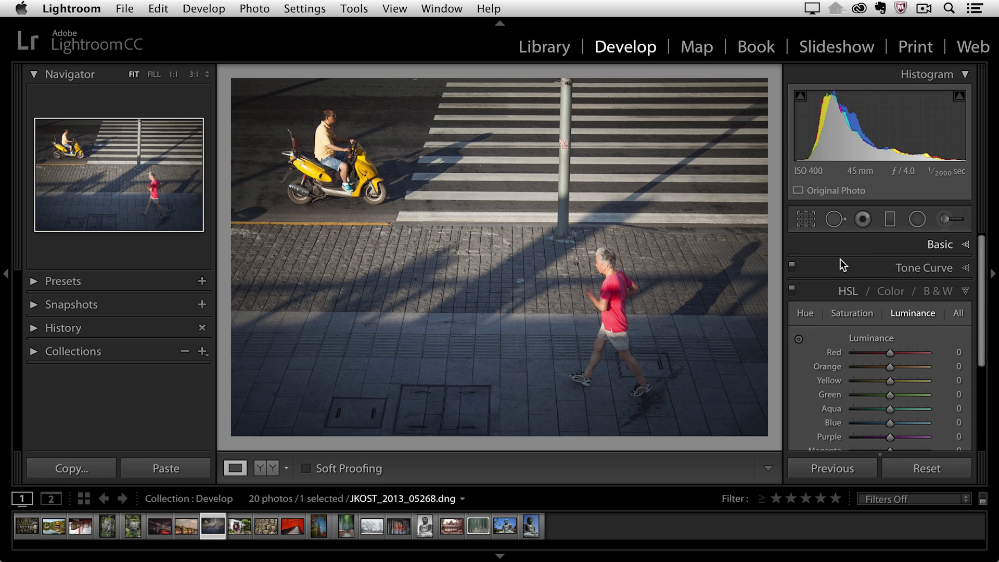
scroll(843, 276, down, 2)
scroll(848, 301, down, 2)
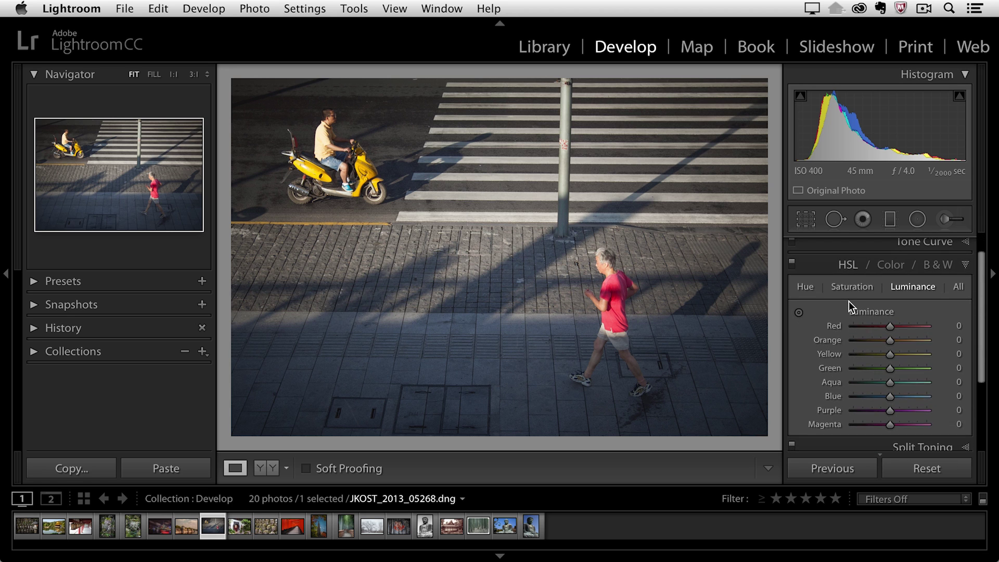
scroll(847, 304, up, 1)
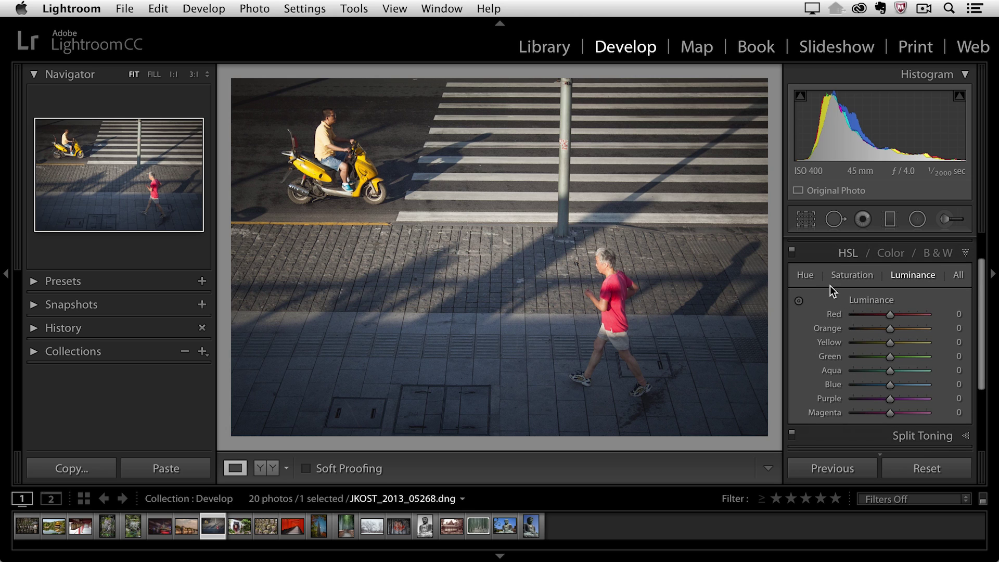
click(804, 275)
click(855, 273)
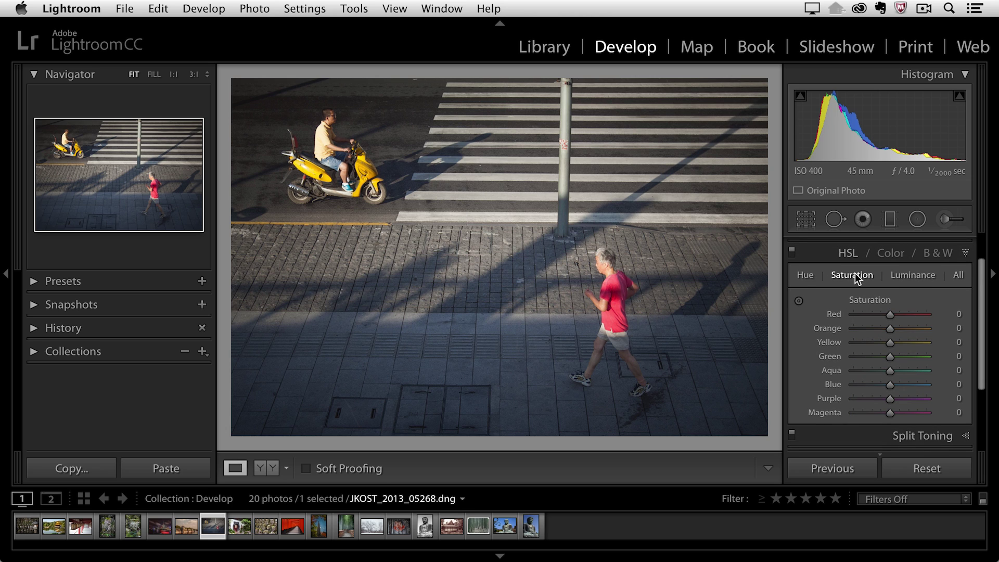
click(916, 273)
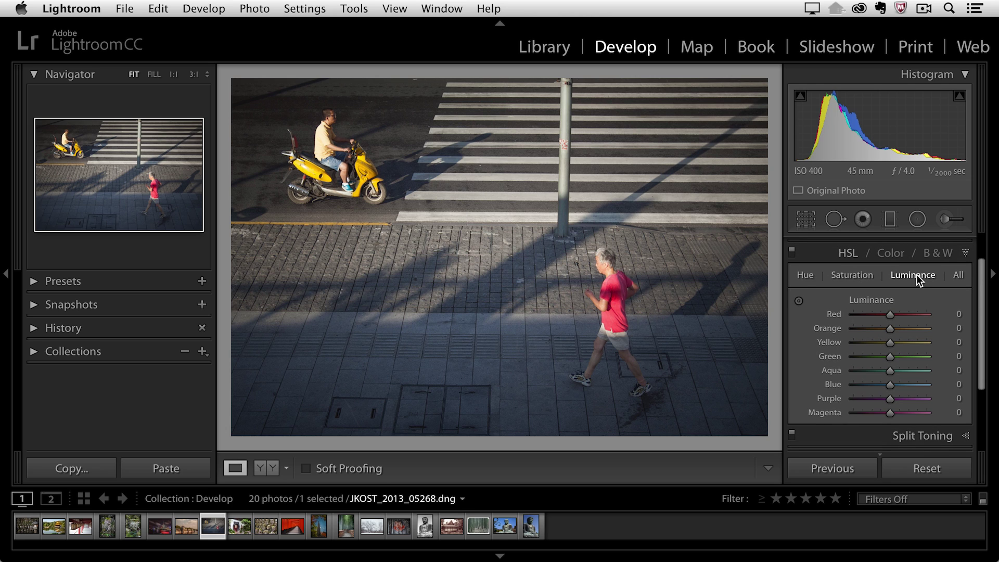
click(806, 274)
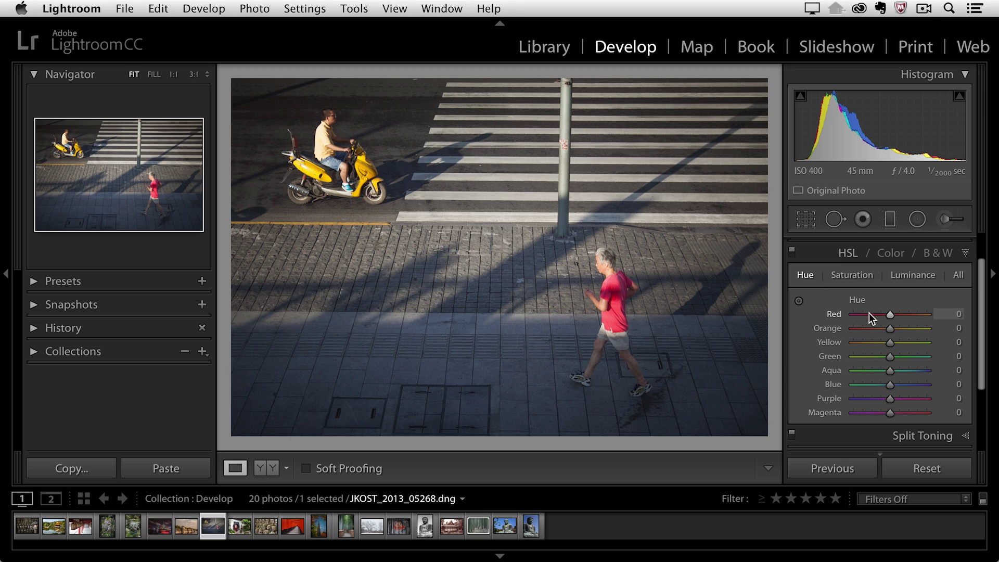
drag(891, 314, 854, 314)
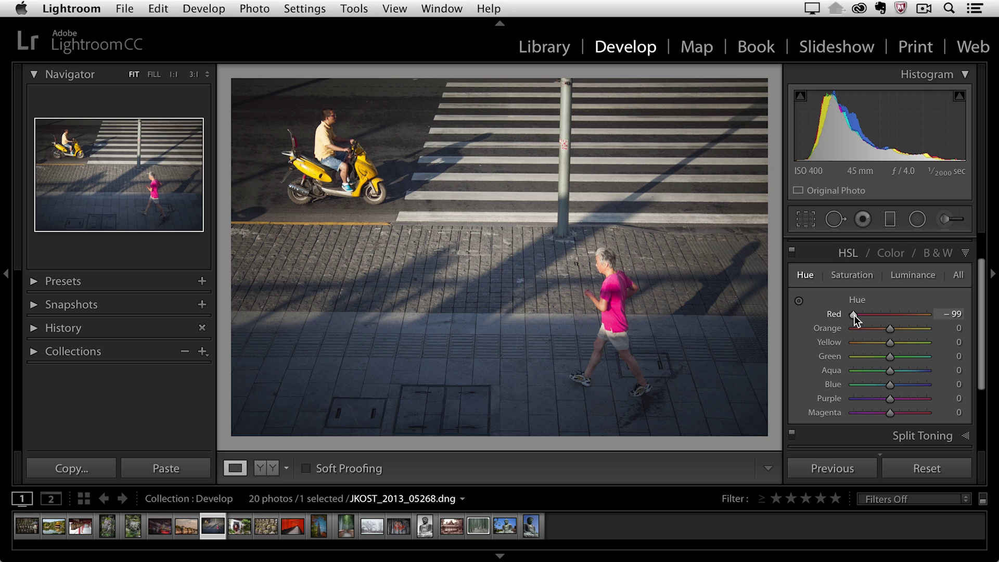
drag(853, 314, 932, 313)
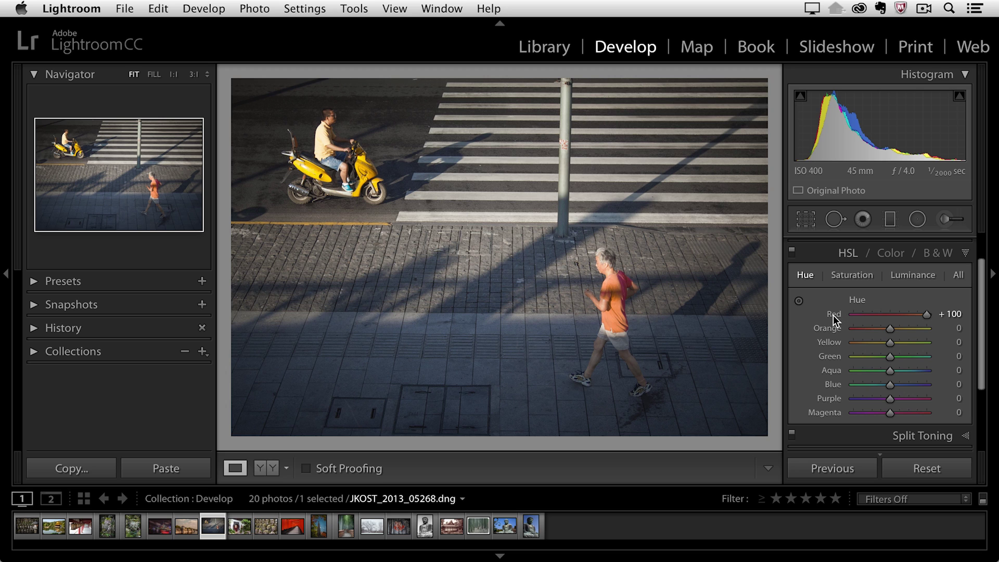
double_click(834, 315)
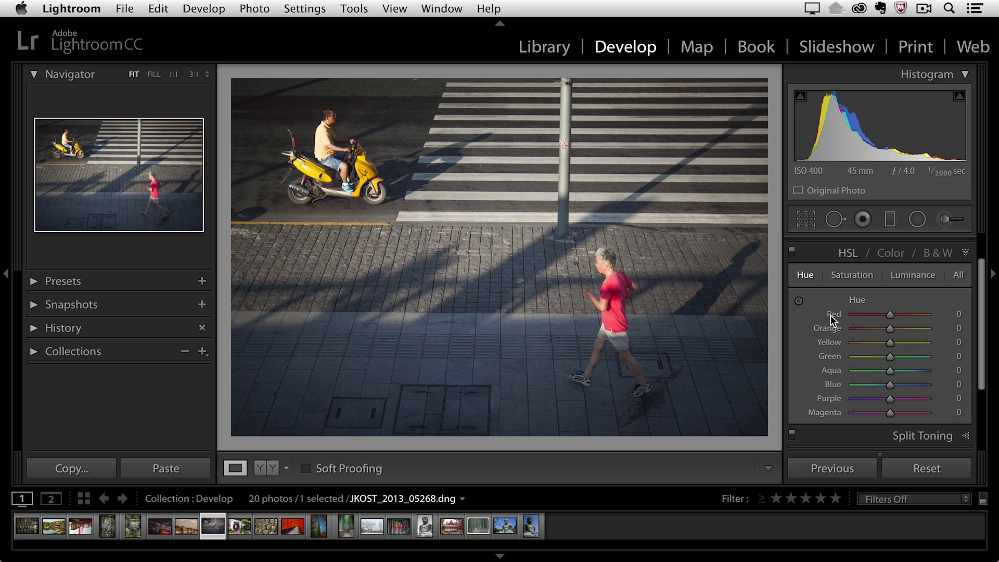
click(799, 301)
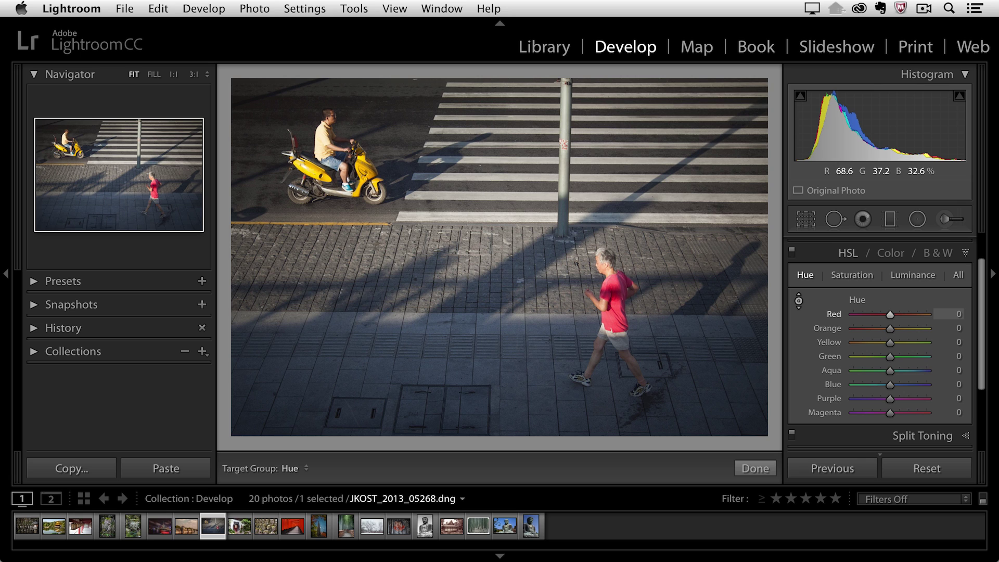
Step: Drag the targeted tool on the runner's shirt to turn it magenta (Red hue -88, Orange -16)
drag(614, 292, 613, 256)
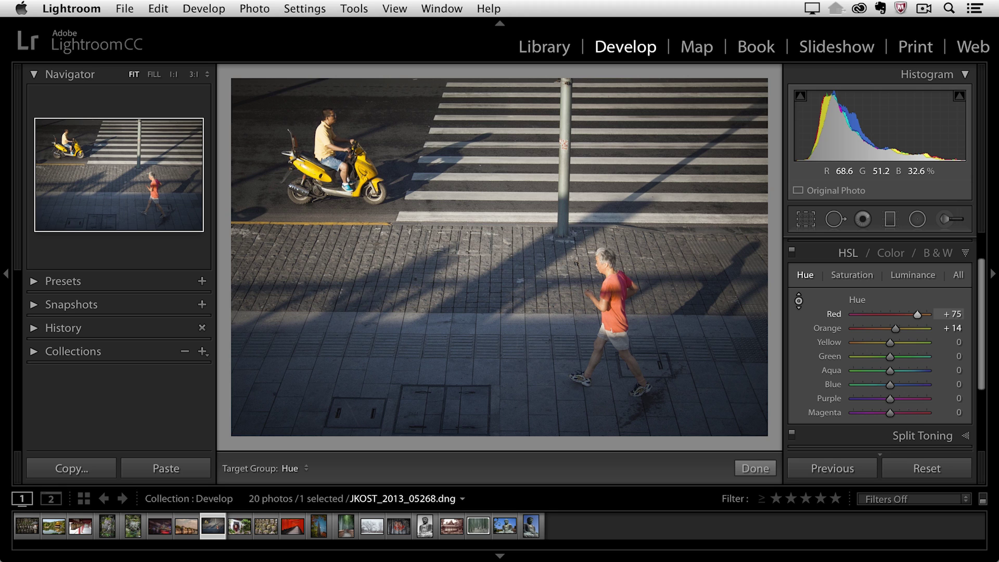
drag(614, 256, 614, 342)
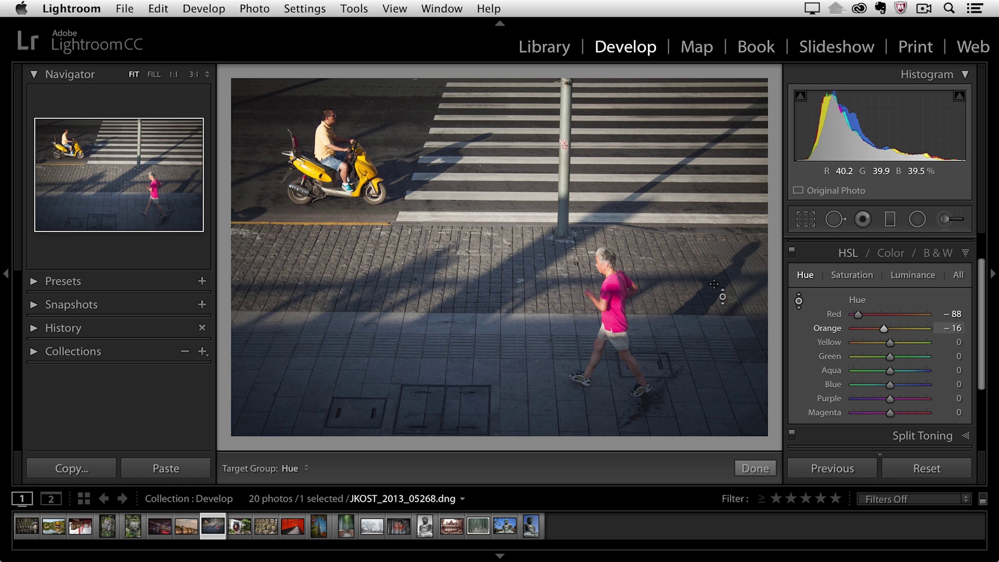
click(864, 274)
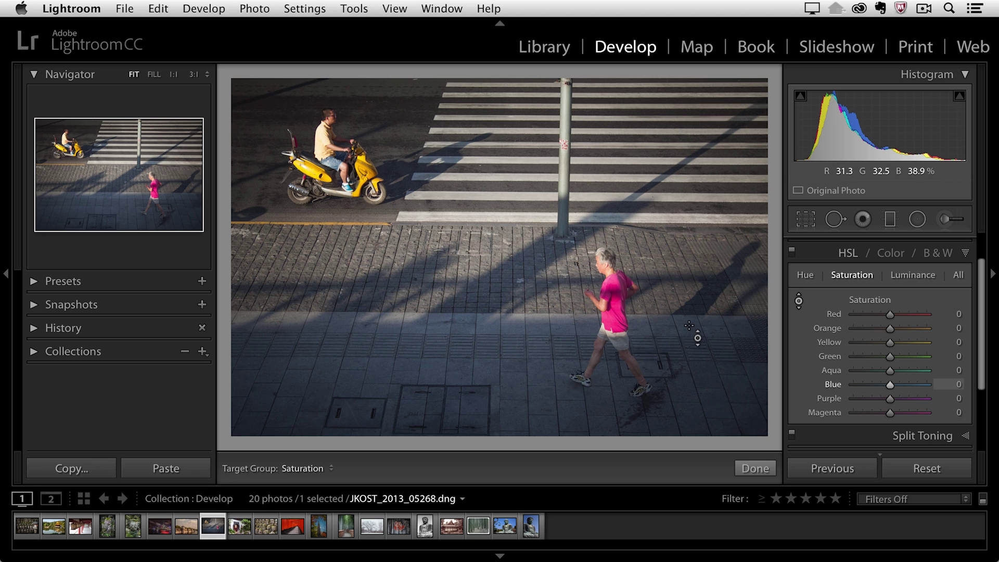
Step: Drag down on a blue shadow to drop Blue saturation to -95
drag(689, 326, 689, 374)
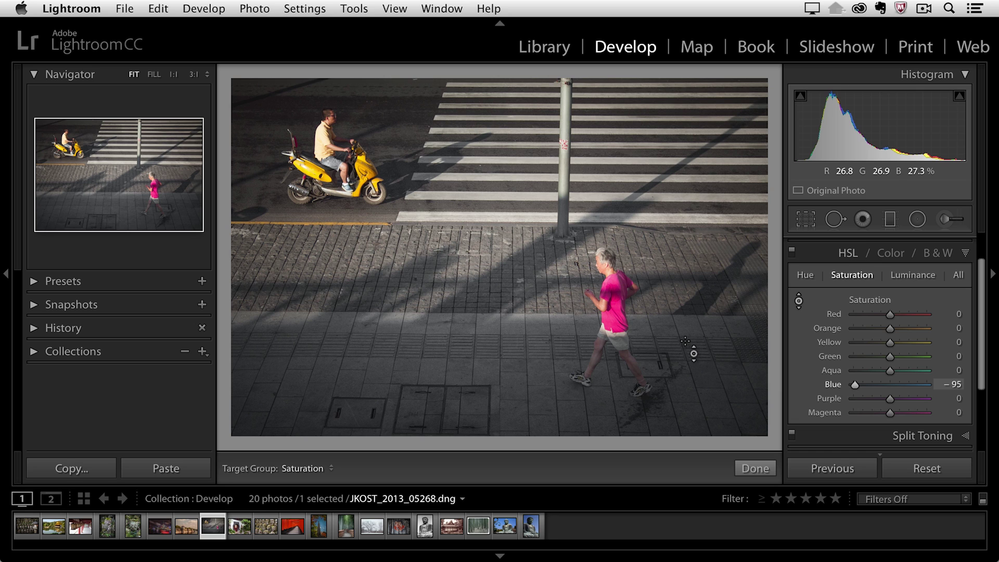
Step: Brighten the yellow scooter in Luminance, setting Orange to +23 and Yellow to +30
click(909, 273)
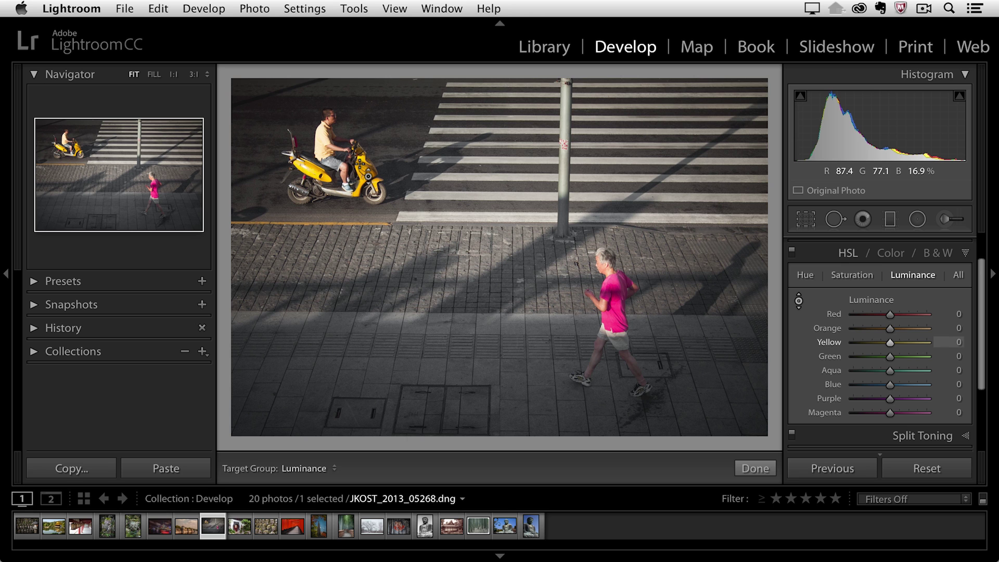
drag(359, 164, 360, 201)
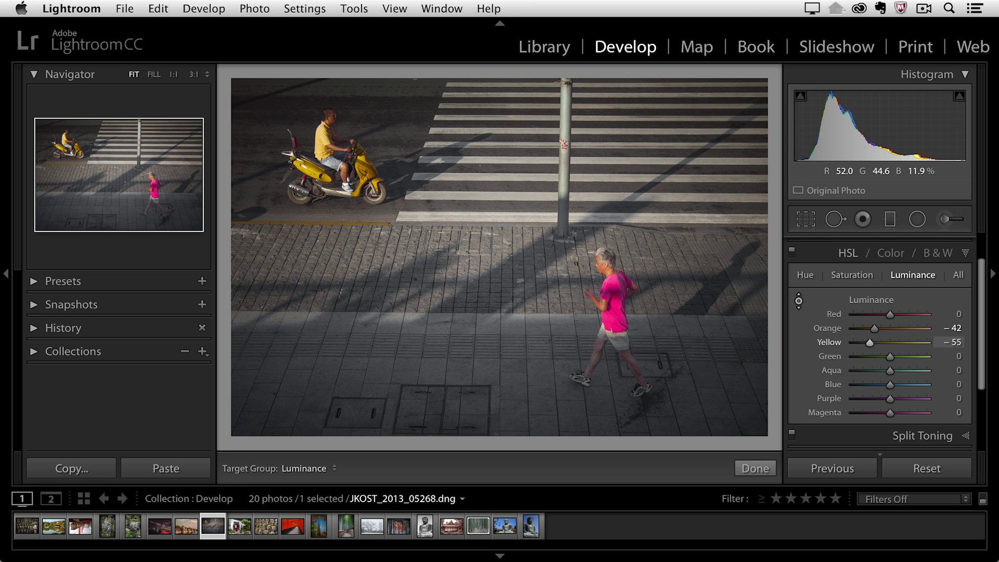
drag(360, 201, 359, 164)
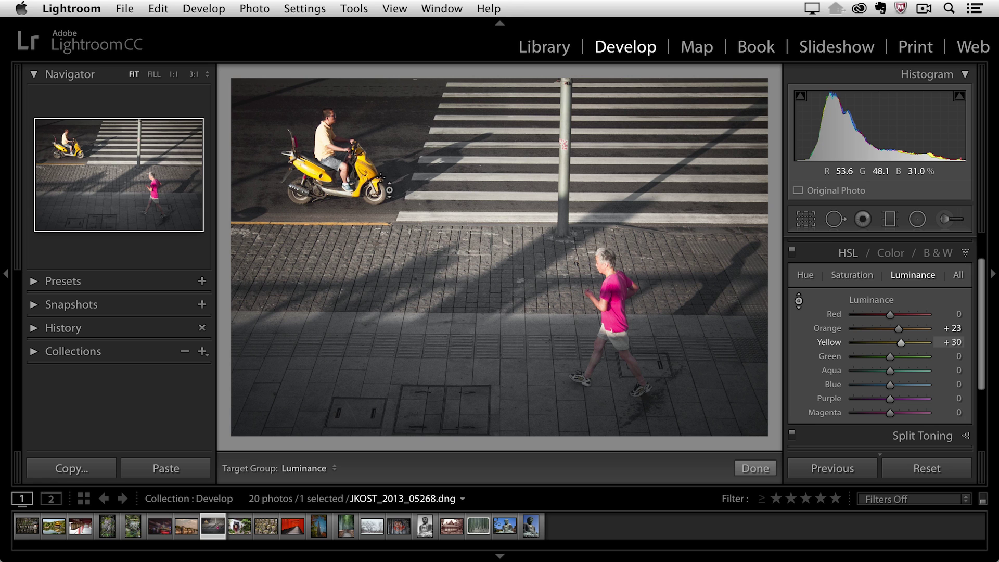
Step: Show all hue, saturation and luminance sliders together in the All view and review them
click(958, 275)
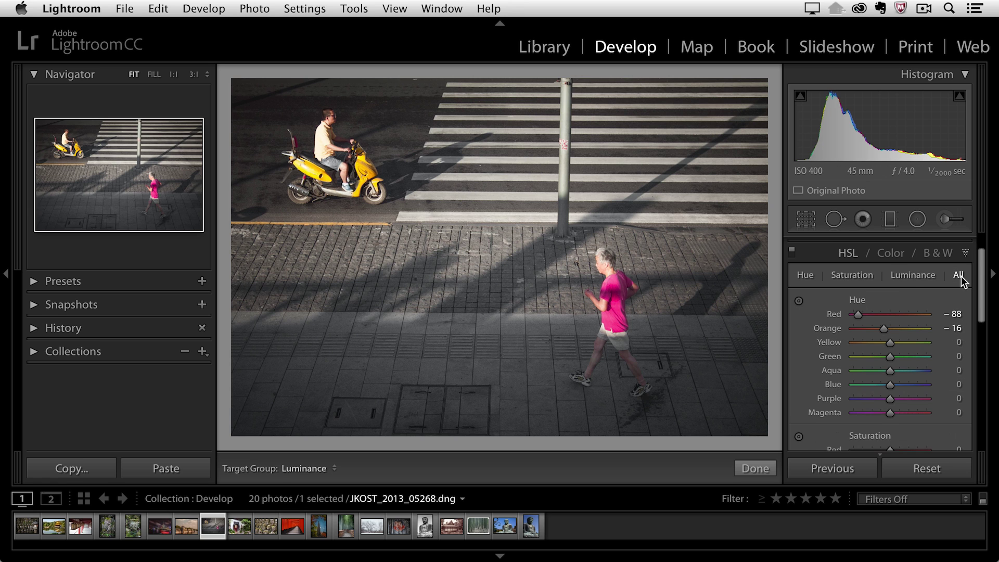
scroll(934, 299, down, 2)
scroll(932, 305, down, 7)
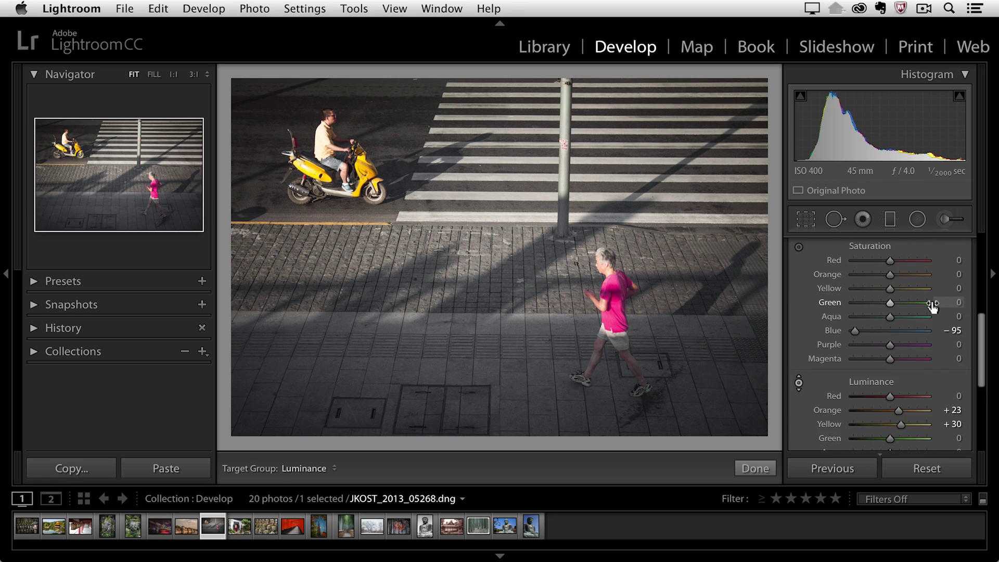
scroll(934, 303, up, 8)
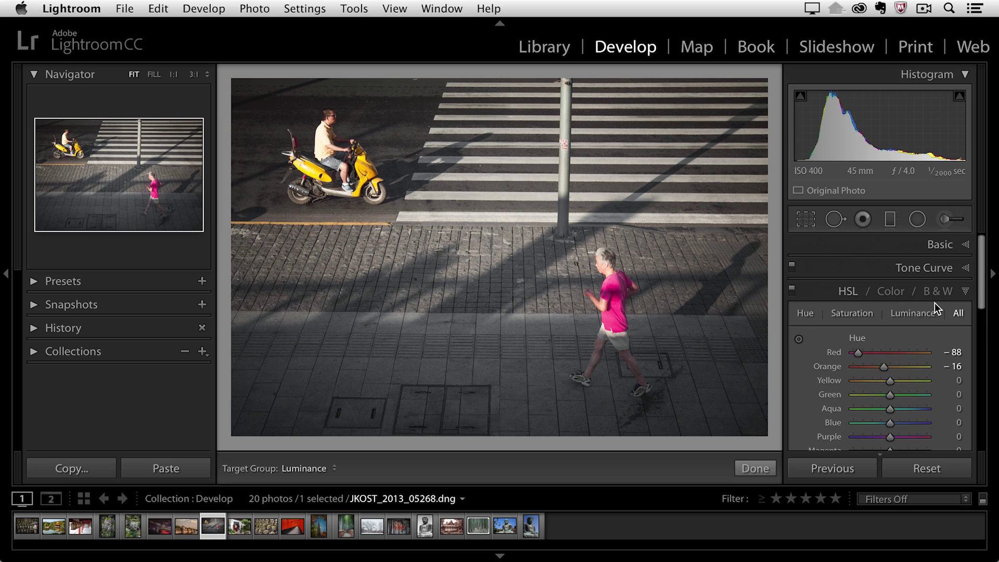
Step: Switch to the Color view and inspect Orange, then Yellow (hue 0, saturation 0, luminance +30)
click(890, 293)
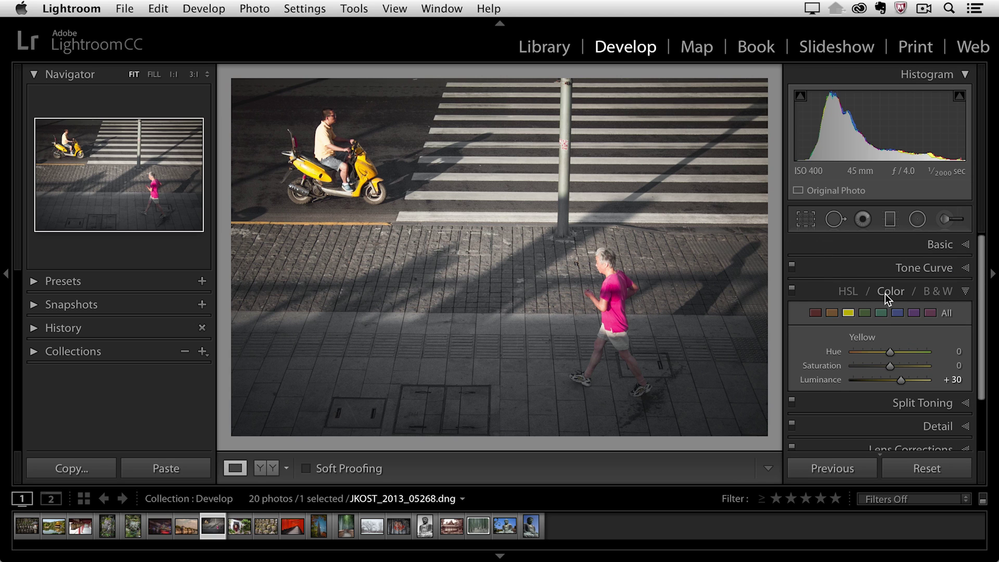
click(832, 313)
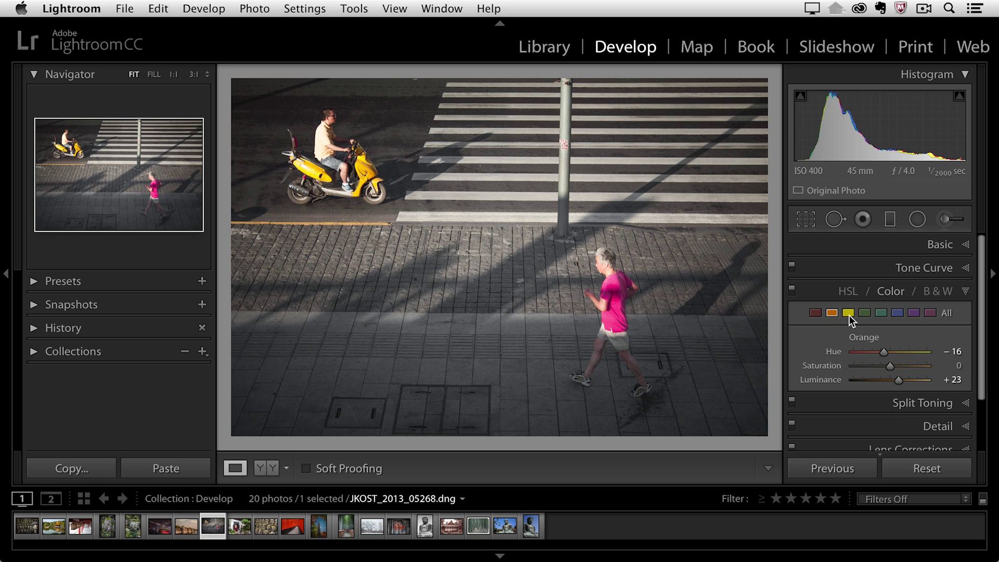
click(849, 313)
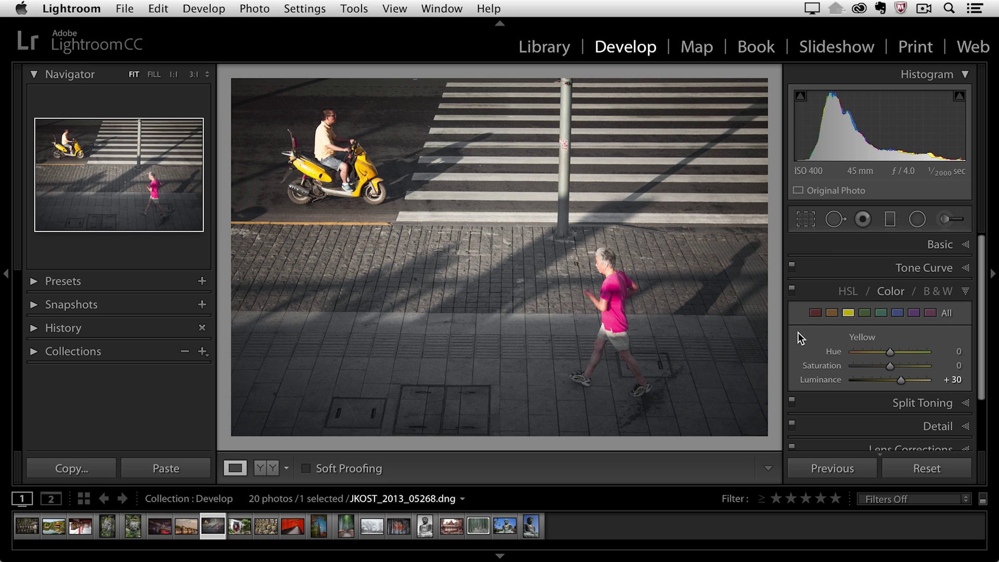
Step: Return to the HSL view listing all sliders, with Red hue -88 and Orange -16
click(848, 291)
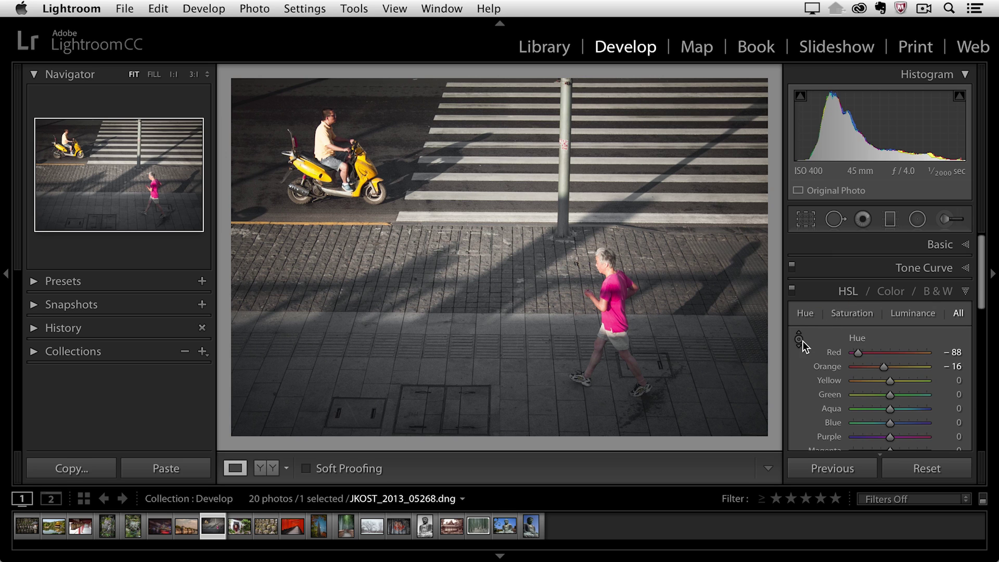